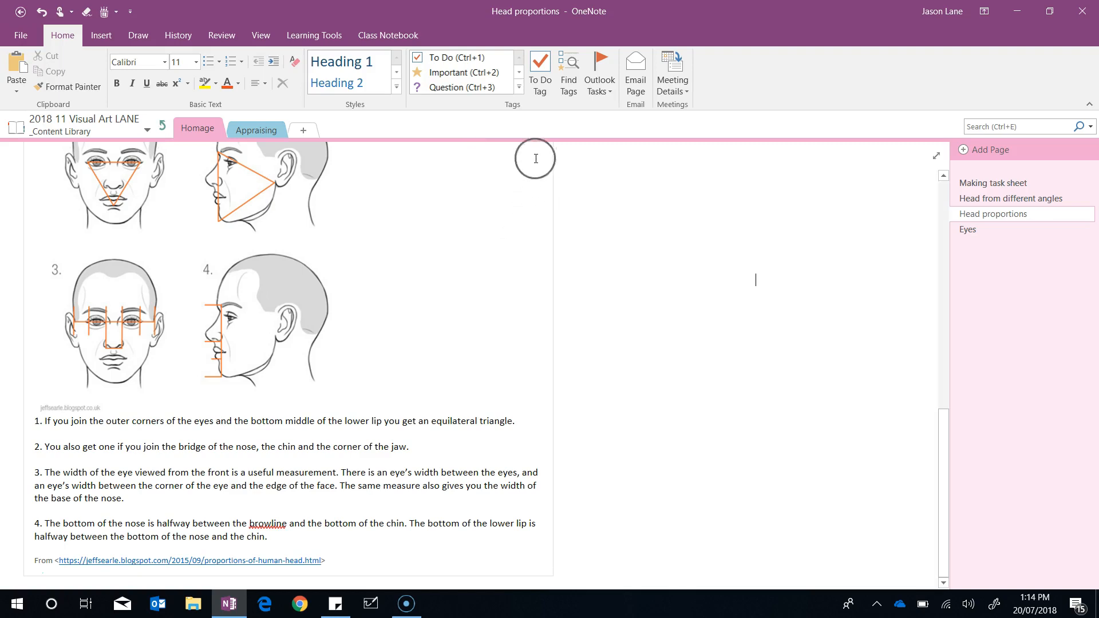
Tag paragraph 3, about the width of the eye, as Remember for later
click(519, 87)
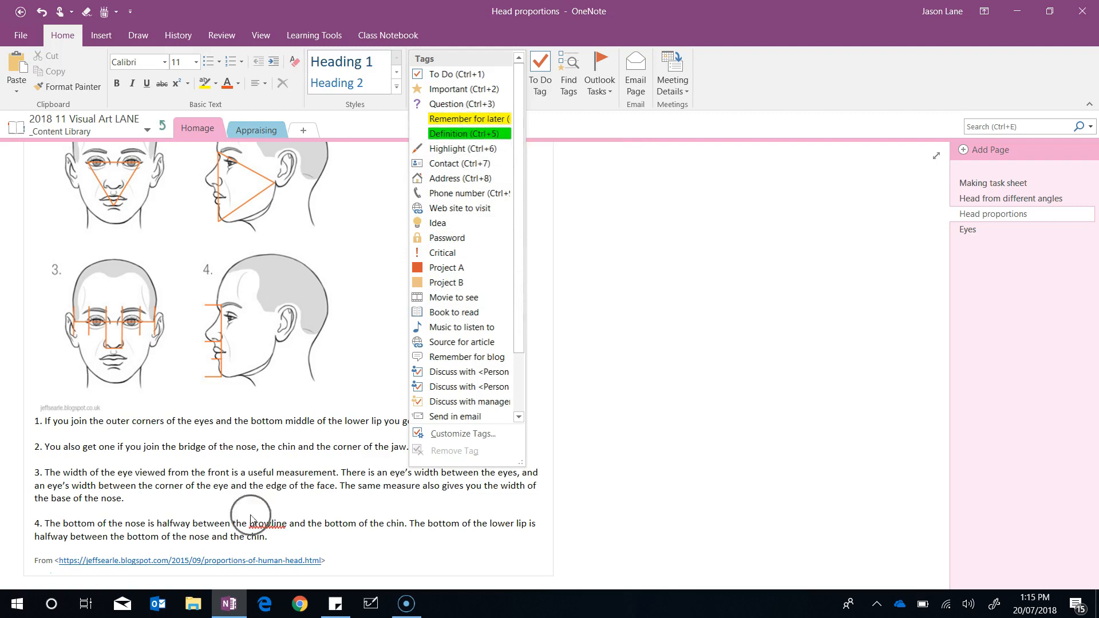
click(140, 484)
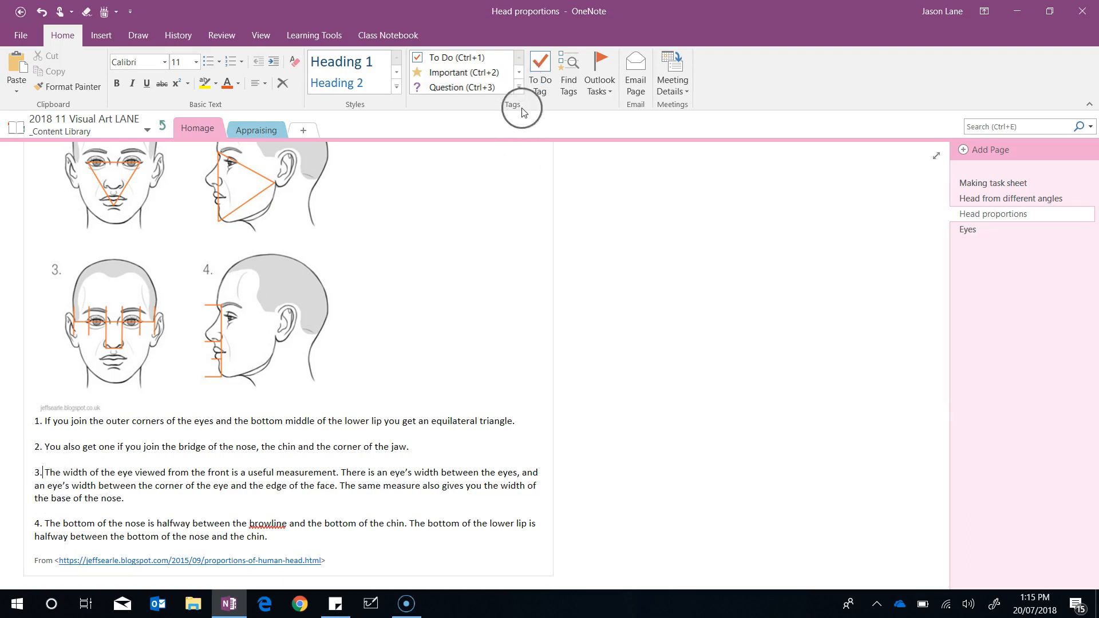
click(519, 87)
click(474, 118)
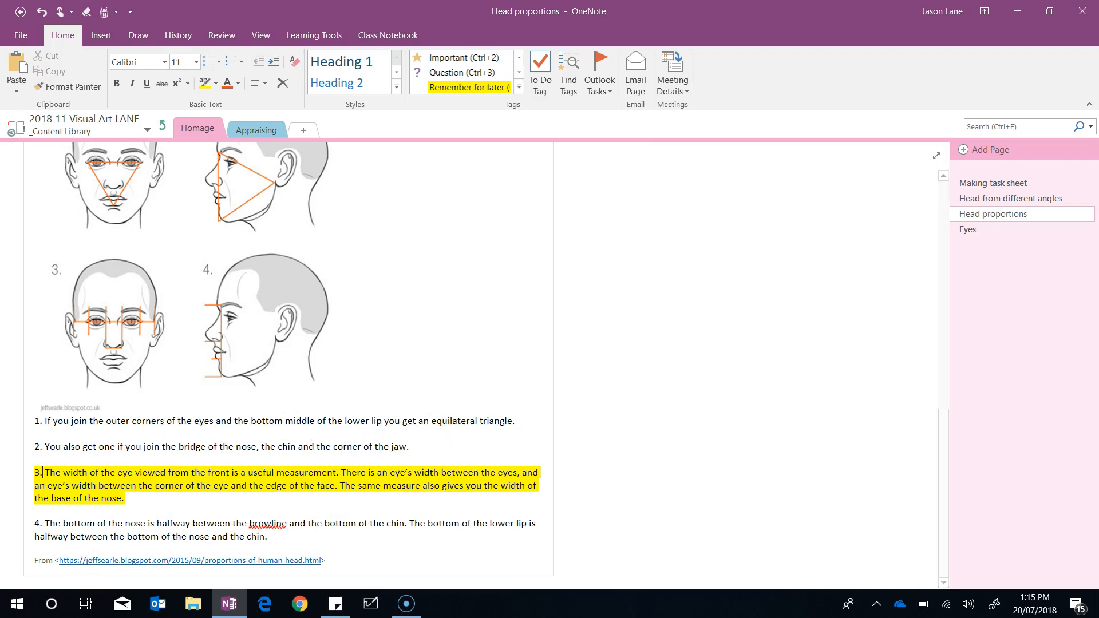
Tag paragraph 1, about the equilateral triangle, with the Definition tag
click(519, 87)
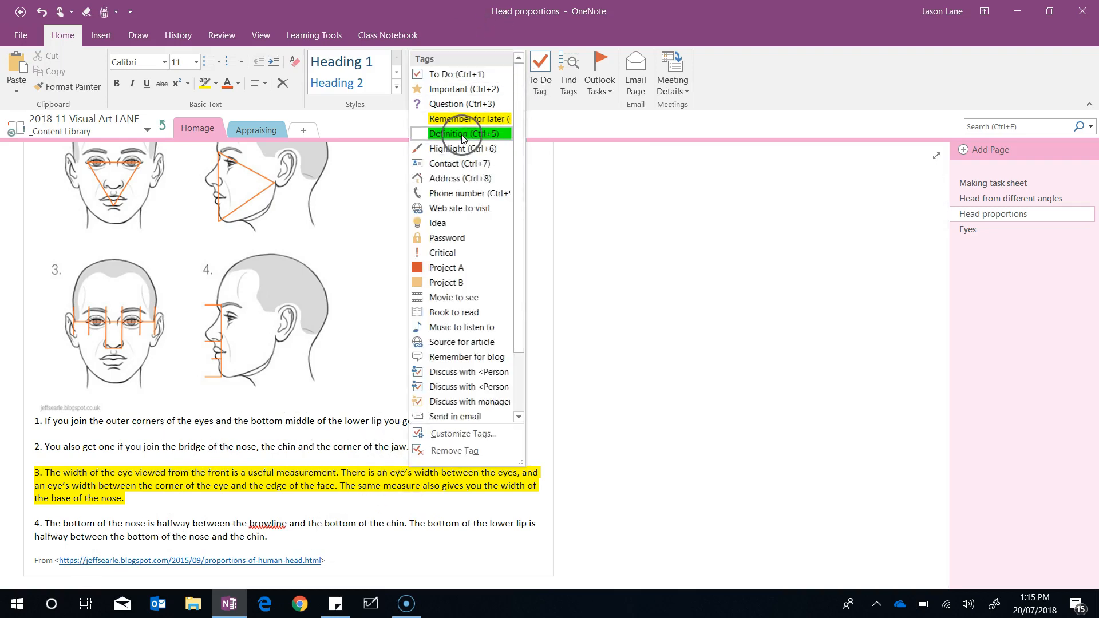
click(146, 420)
click(111, 422)
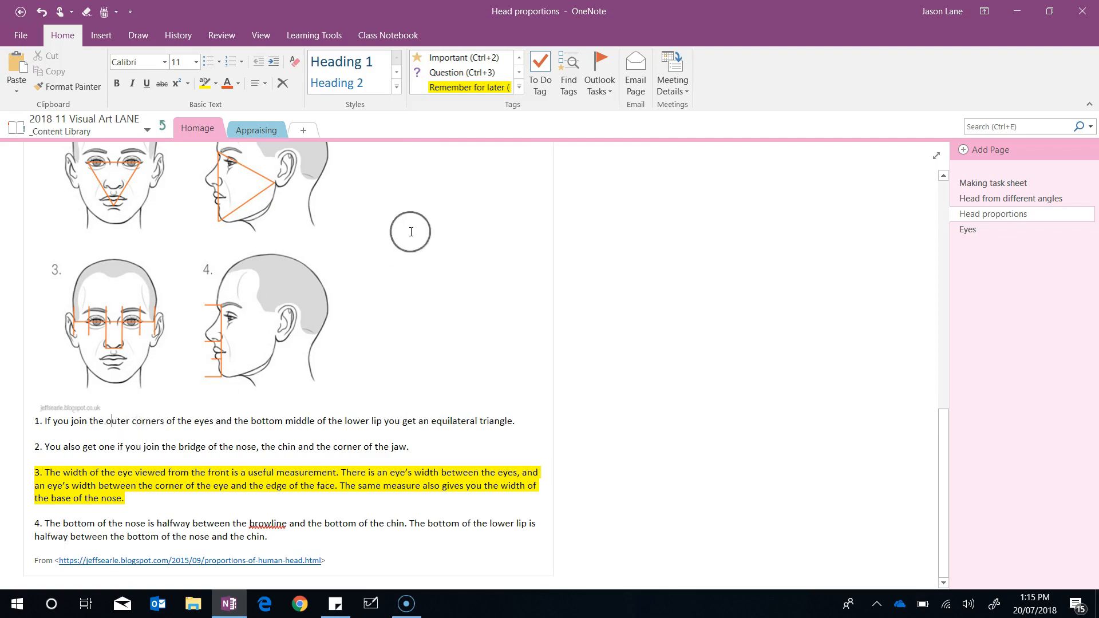
click(519, 86)
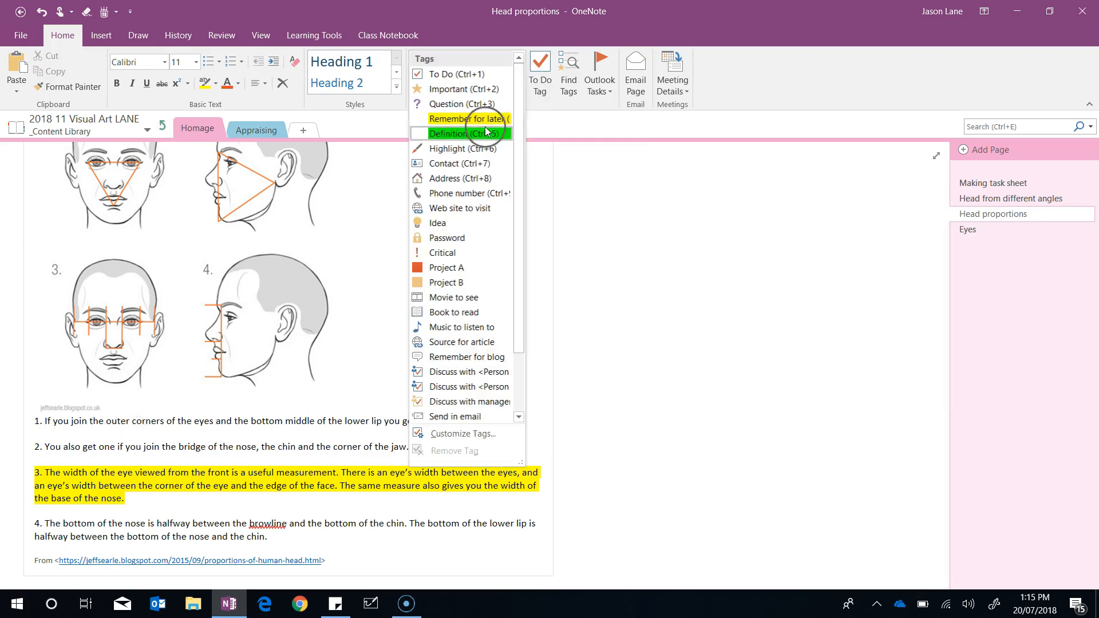
click(486, 132)
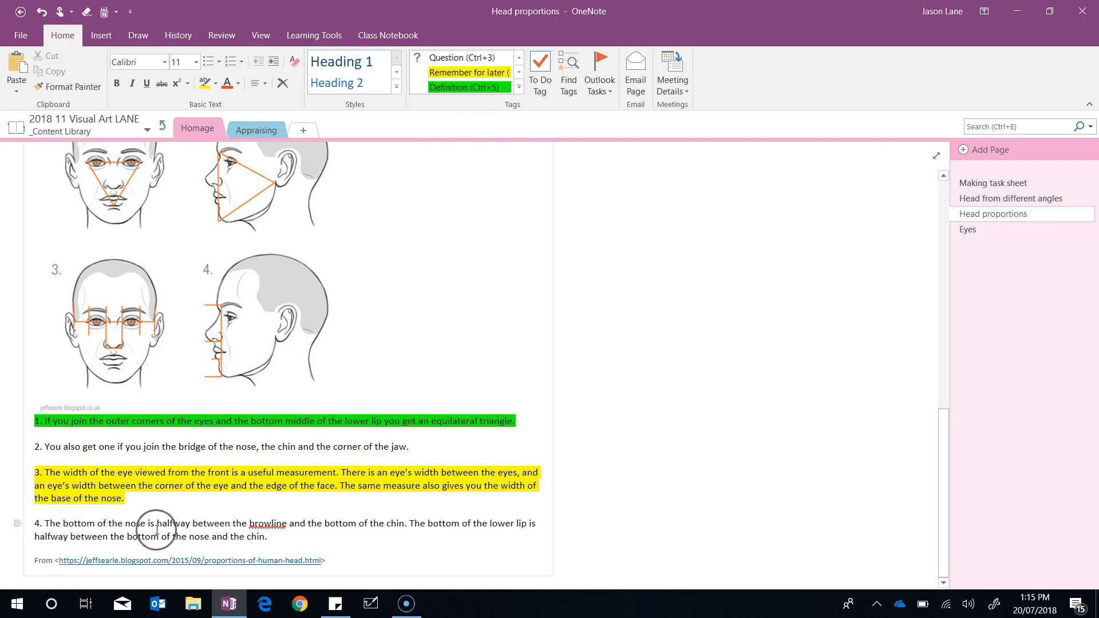
Tag the image comparing skulls and heads as Important
scroll(314, 352, up, 5)
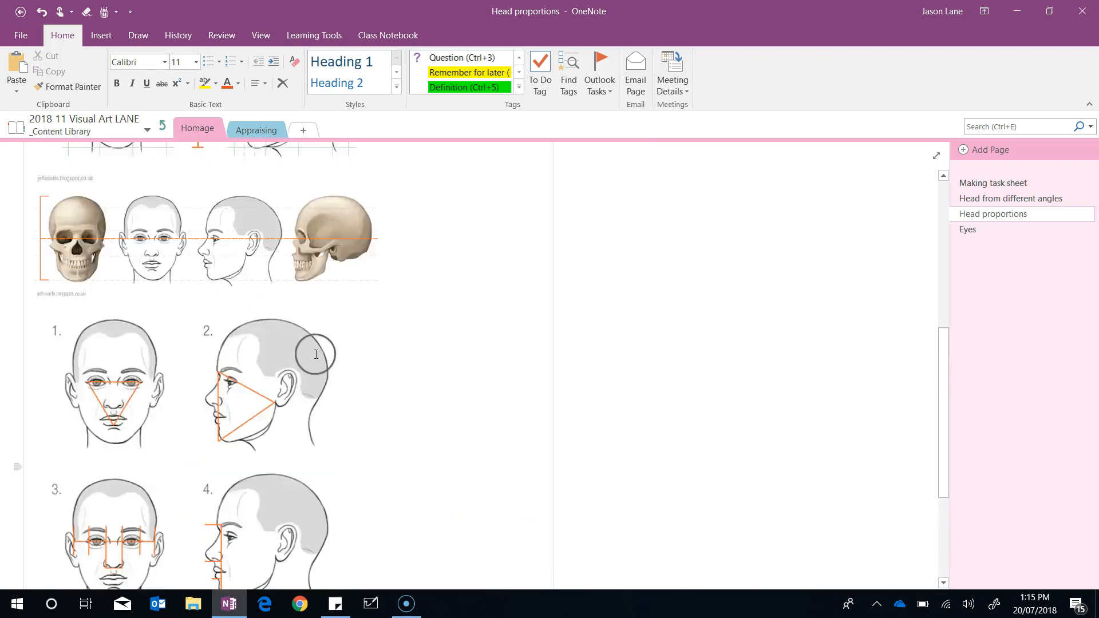
click(110, 273)
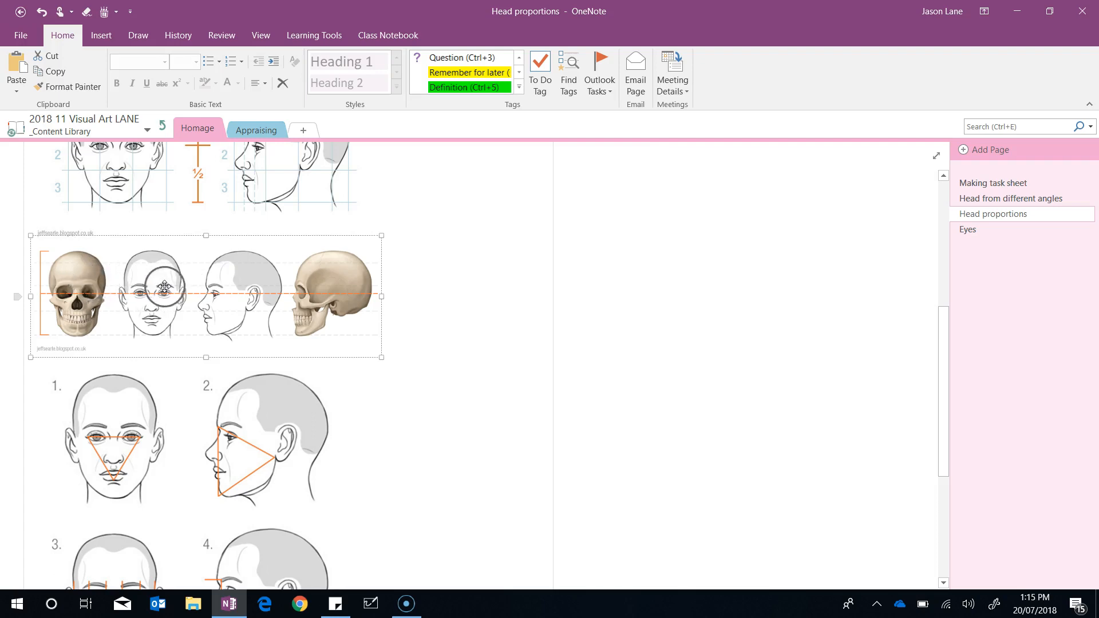
click(518, 87)
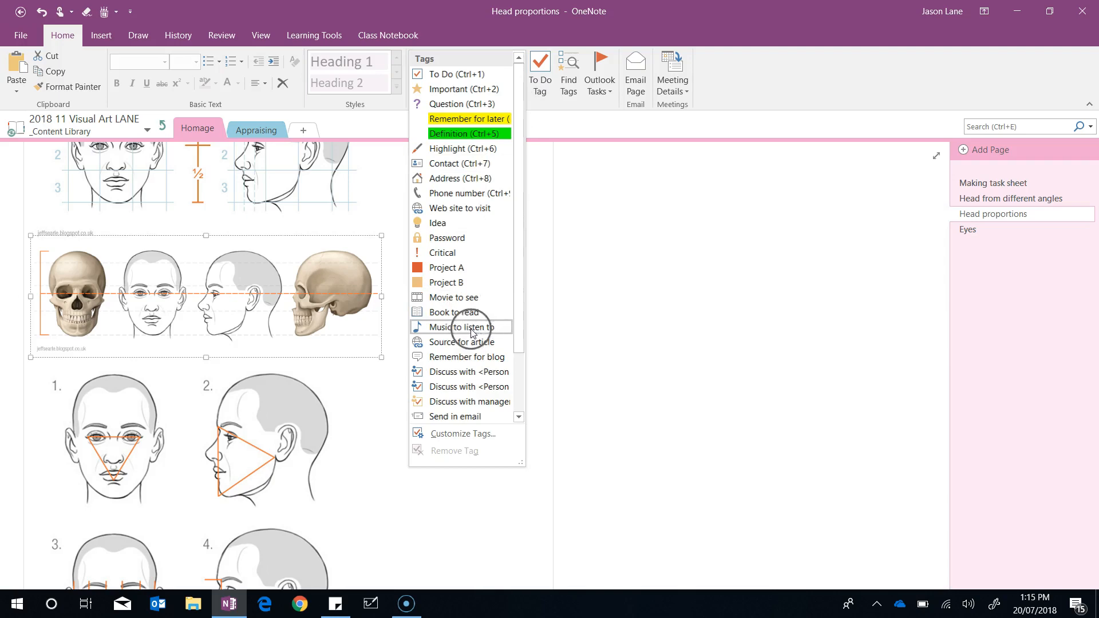
click(461, 89)
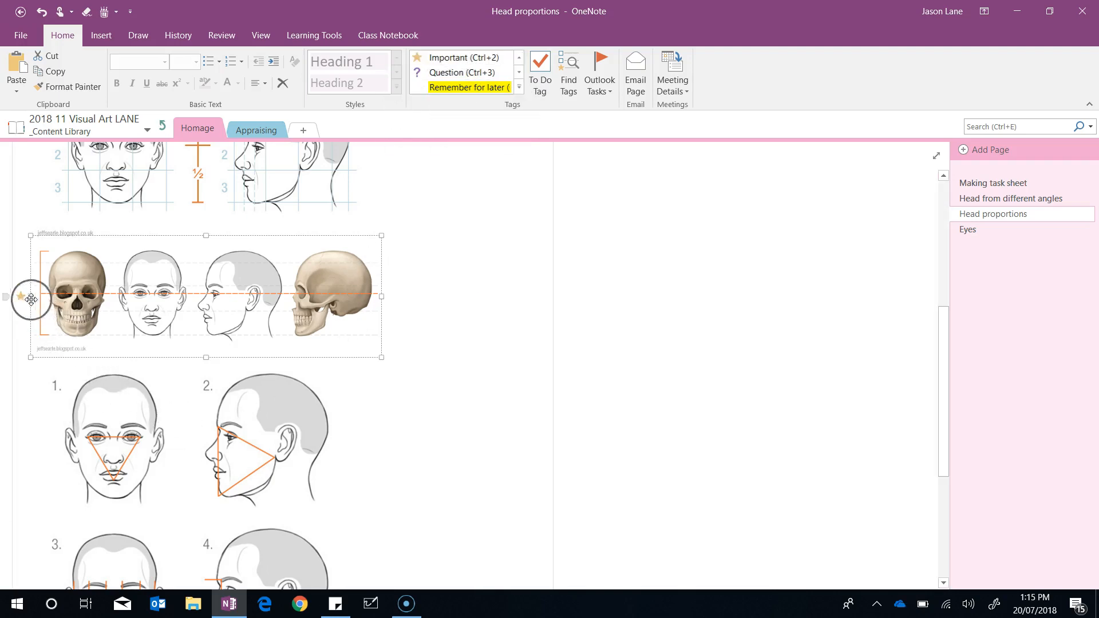
Find all tags and go to the paragraph tagged as Definition from the tag results
scroll(160, 326, down, 5)
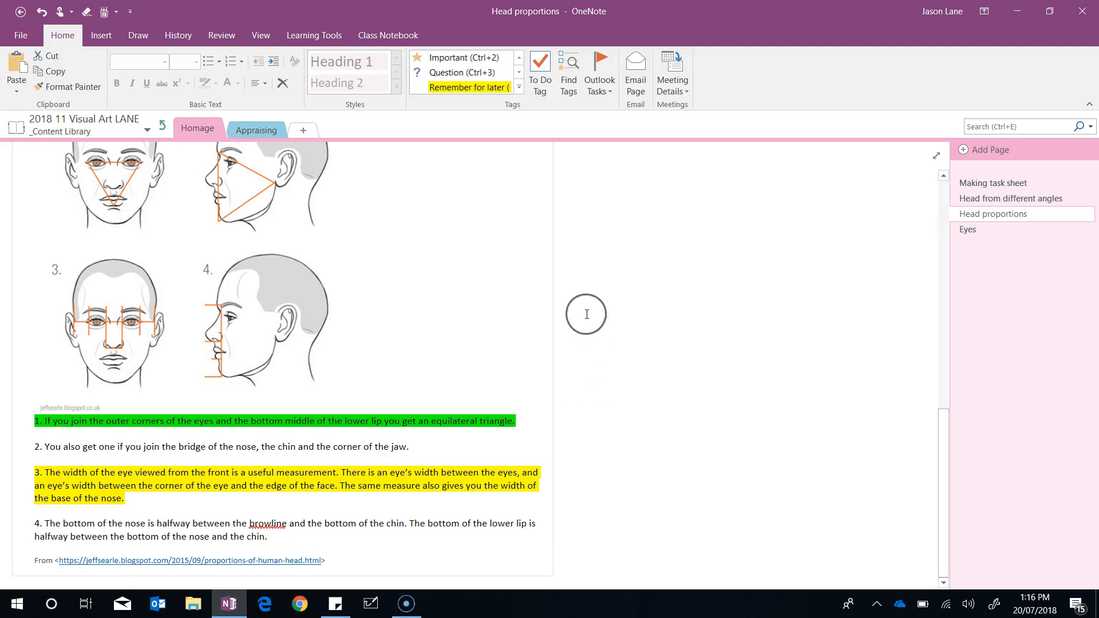
click(569, 67)
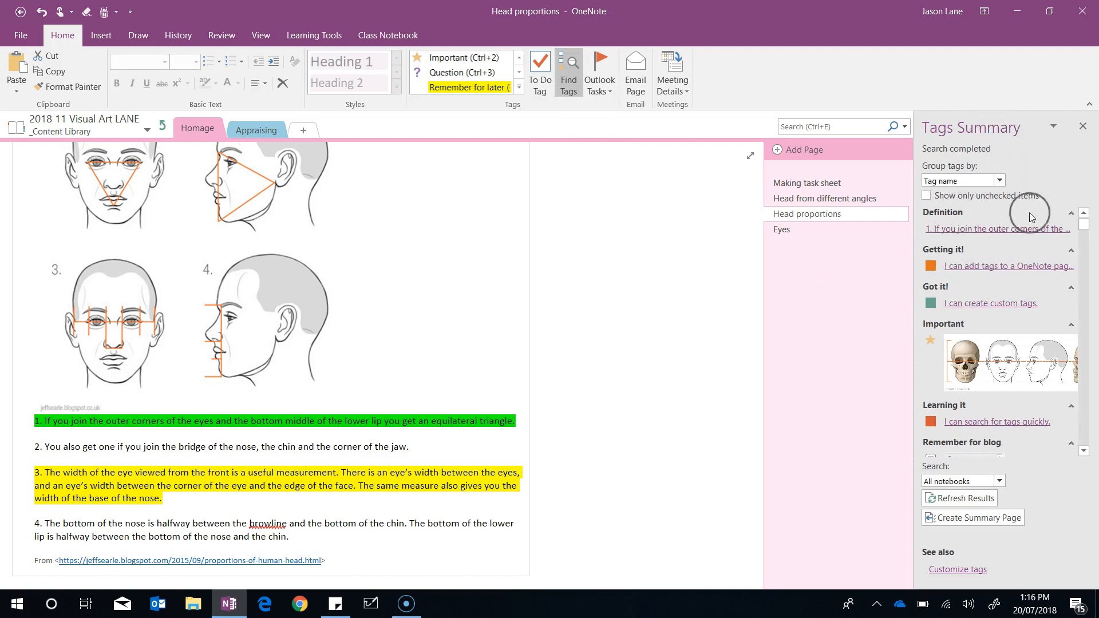
click(985, 228)
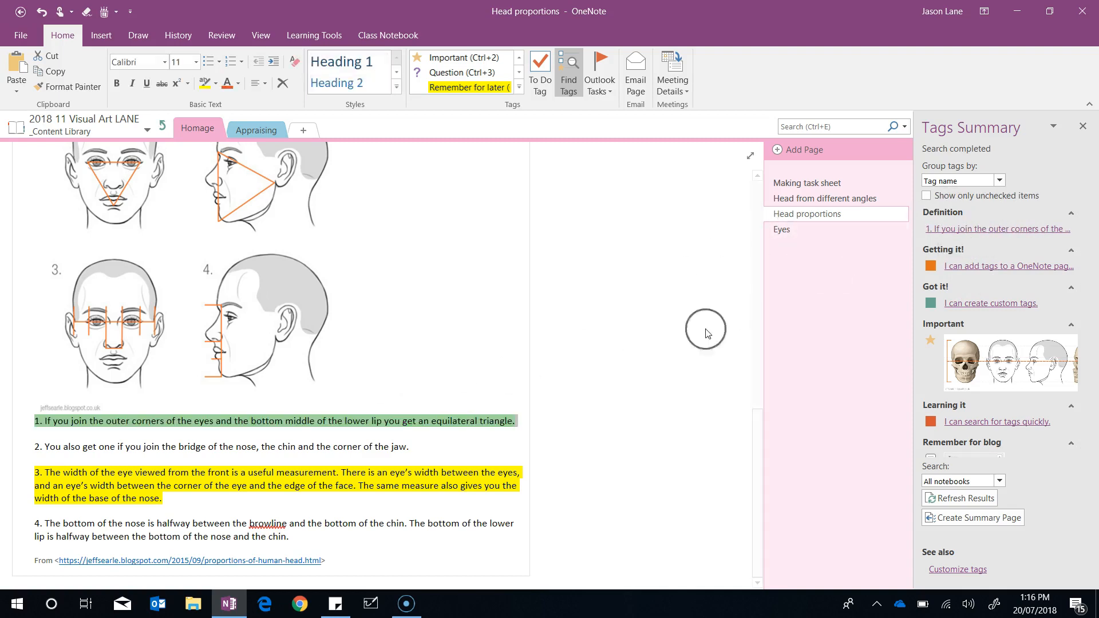
From the Making task sheet page, use the tag results to visit the Definition paragraph and the Important skull image
click(817, 184)
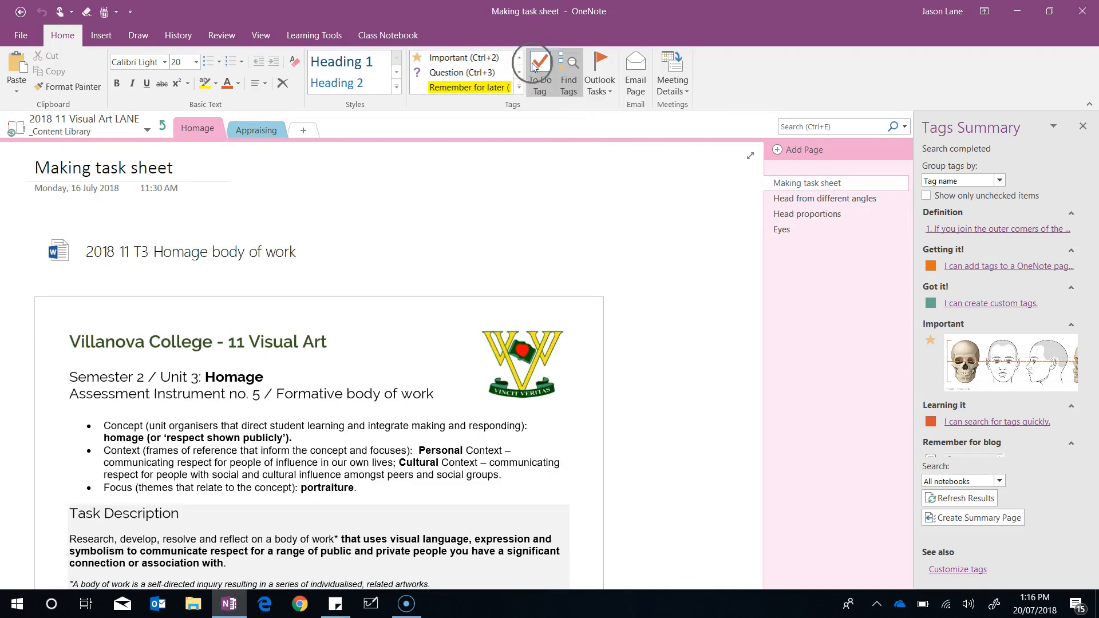
click(573, 79)
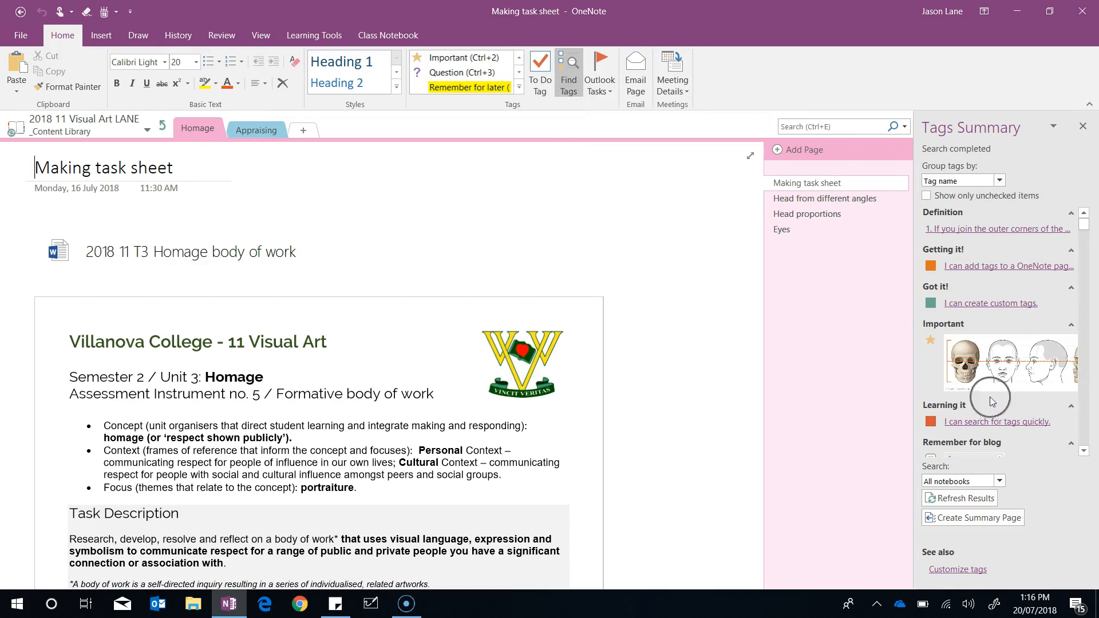
click(979, 229)
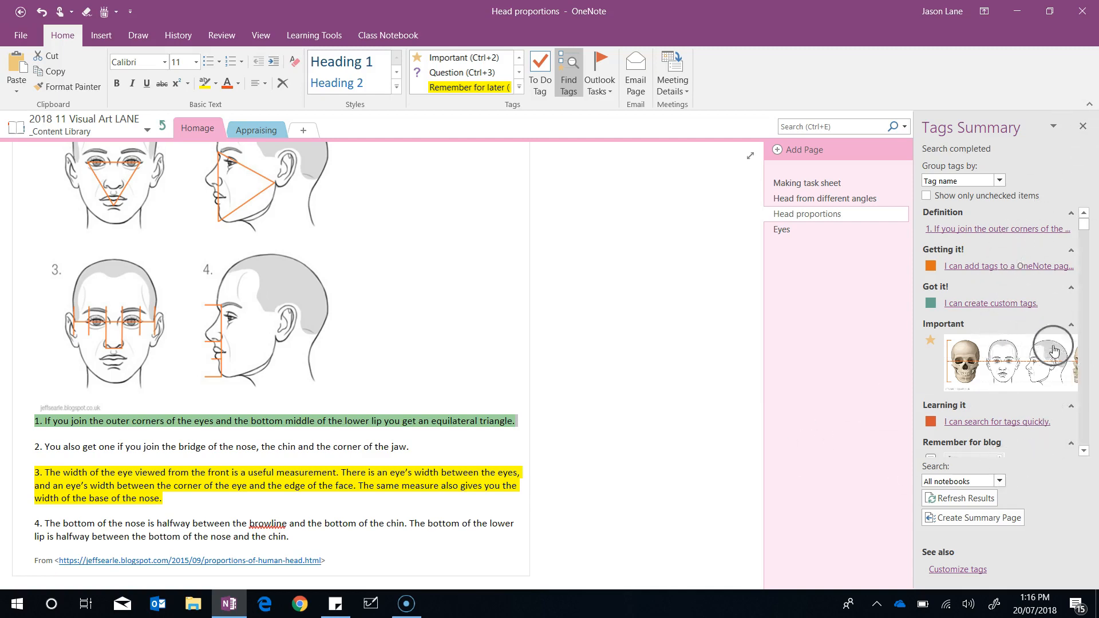
click(1025, 359)
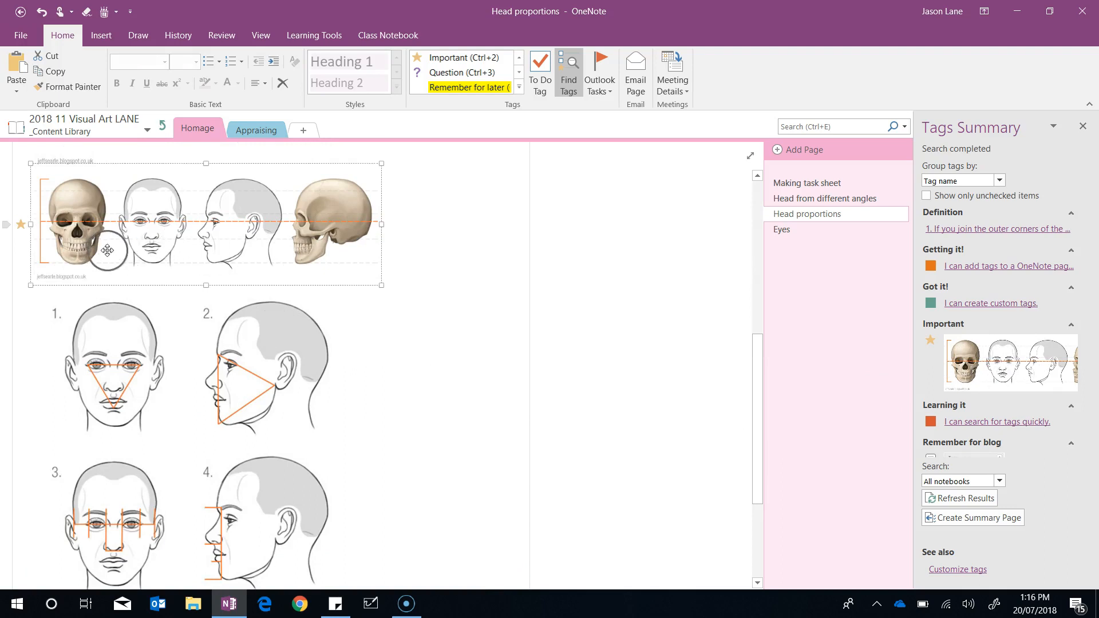
Remove the tags from the Head proportions page and close the tags summary
click(519, 87)
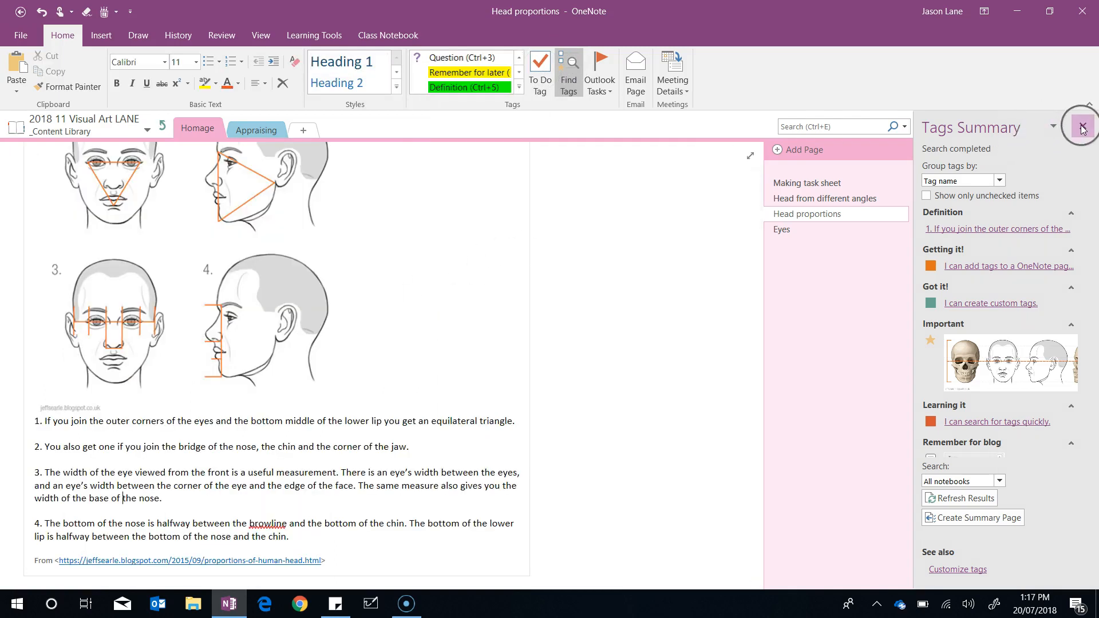
click(1083, 126)
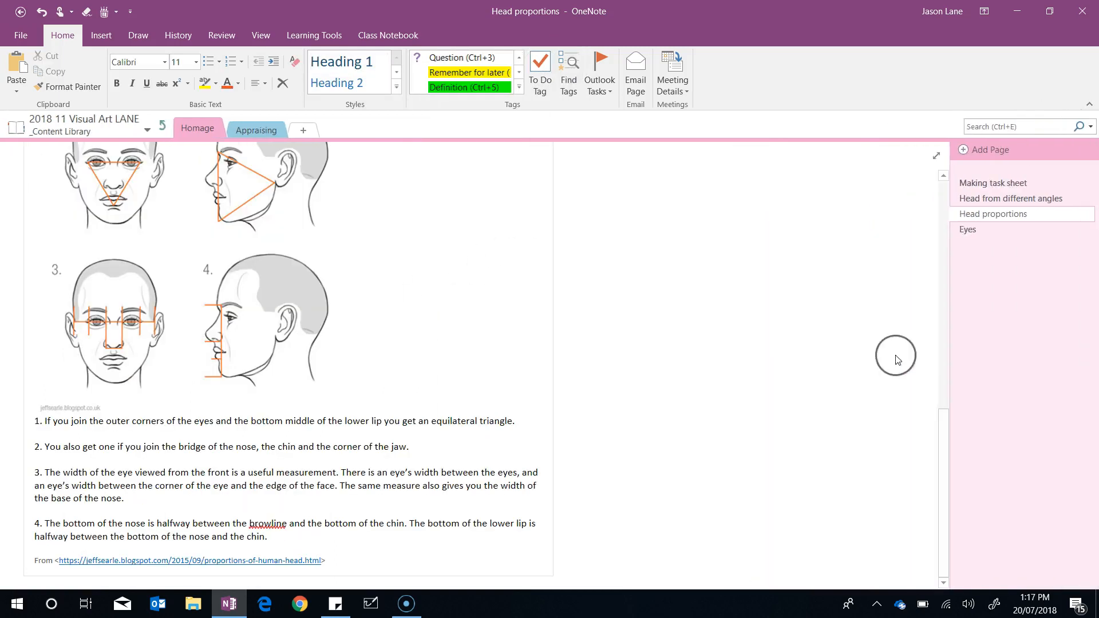
Add a new page titled "Stages of portrait drawing" to the Homage section
click(965, 150)
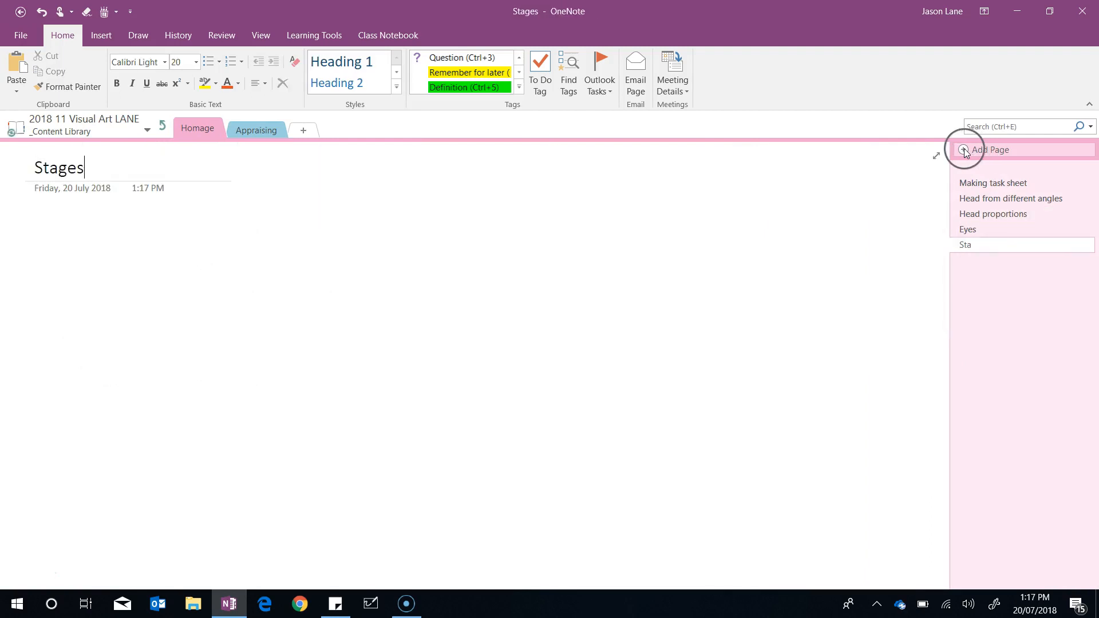
text(Stages of por)
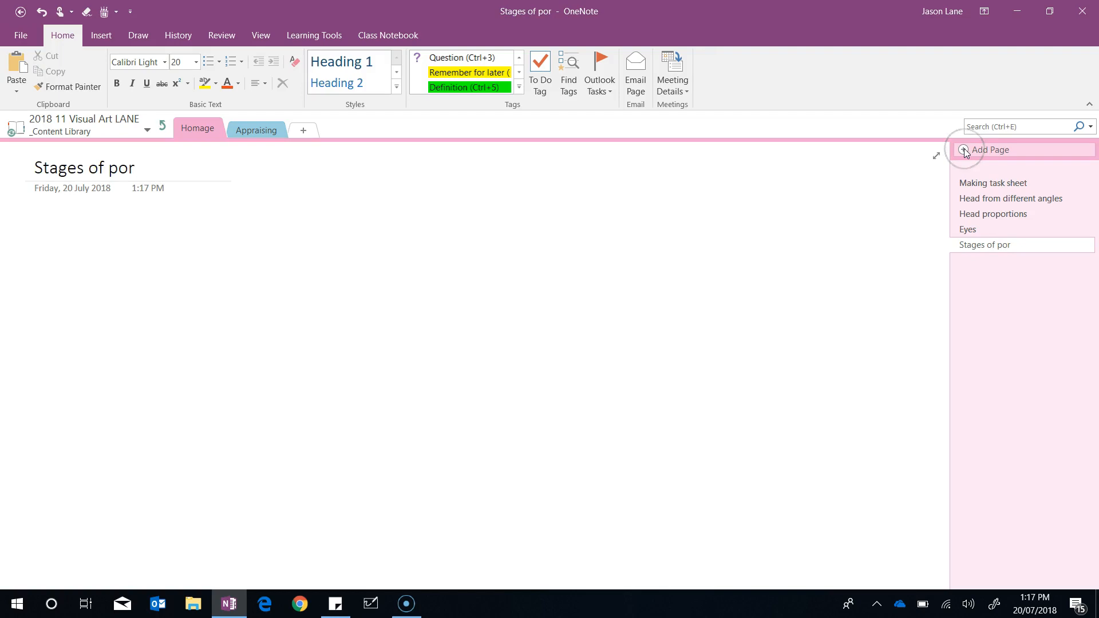
text(trait drawing)
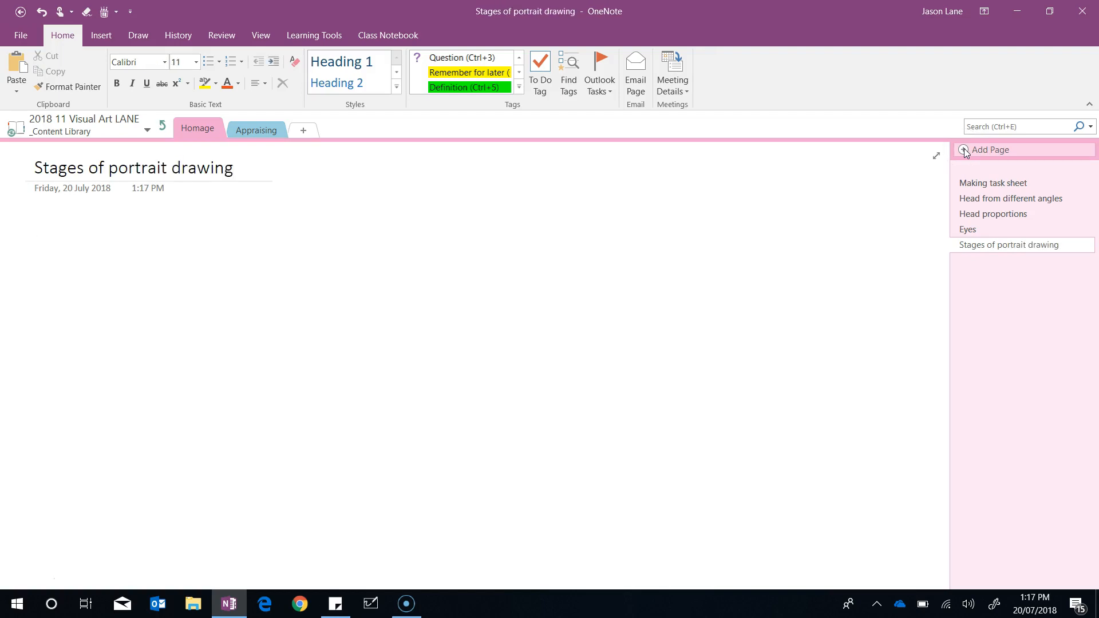
Create a To Do checklist: Portrait orientation paper, Outlines, Proportion lines, Eyes, Nose, Mouth, Chin, Hair, Tones, Neck shadows
click(542, 61)
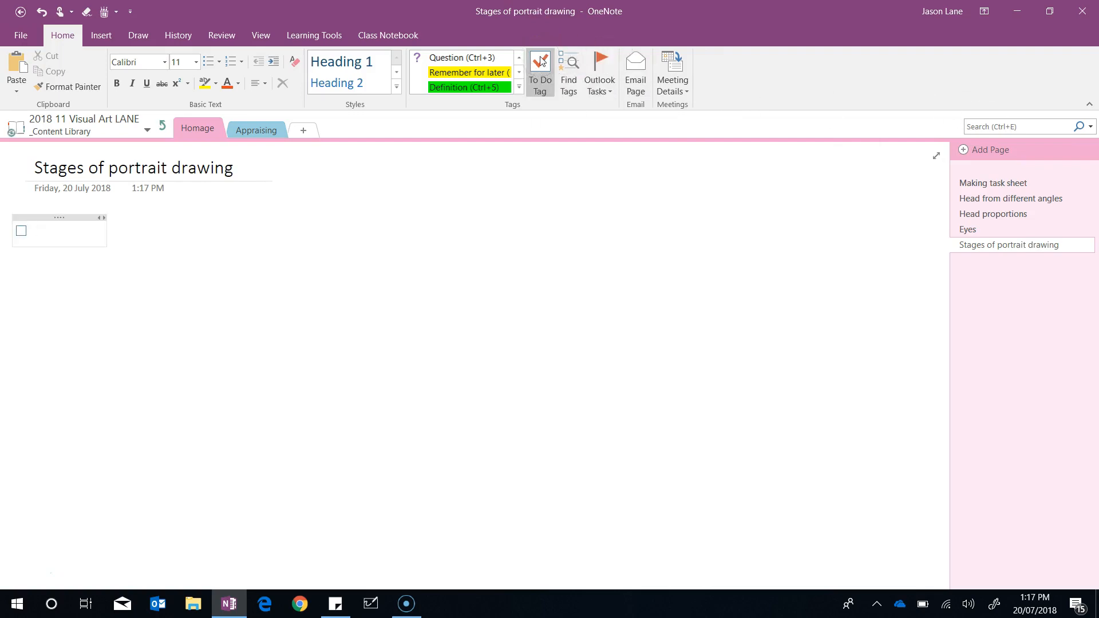
text(Portrait orientation paper Outlines Proportion lines Eyes Nose Mouth Chin Hair Tones Neck shadows)
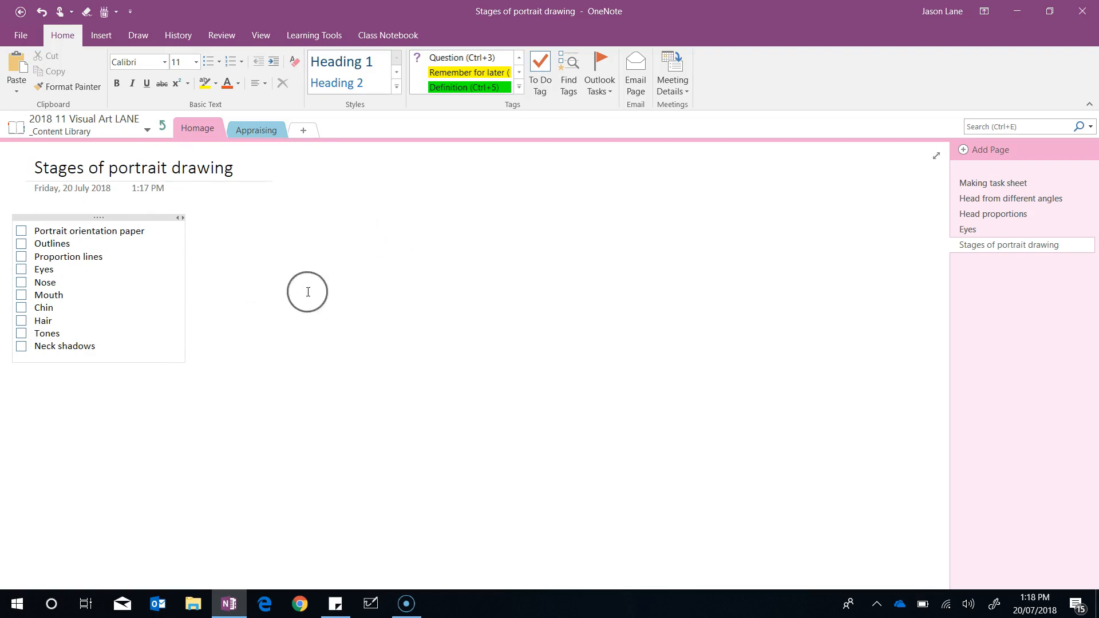
Check off Portrait orientation paper, Outlines, Proportion lines, Eyes, Nose and Mouth in the checklist
click(22, 232)
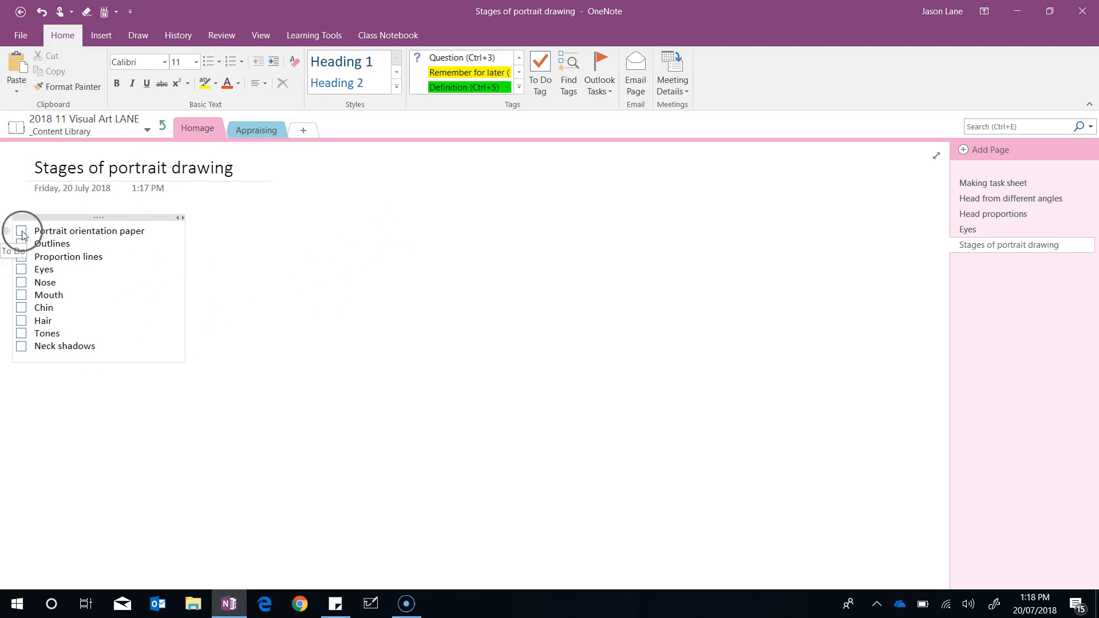
click(22, 244)
click(23, 257)
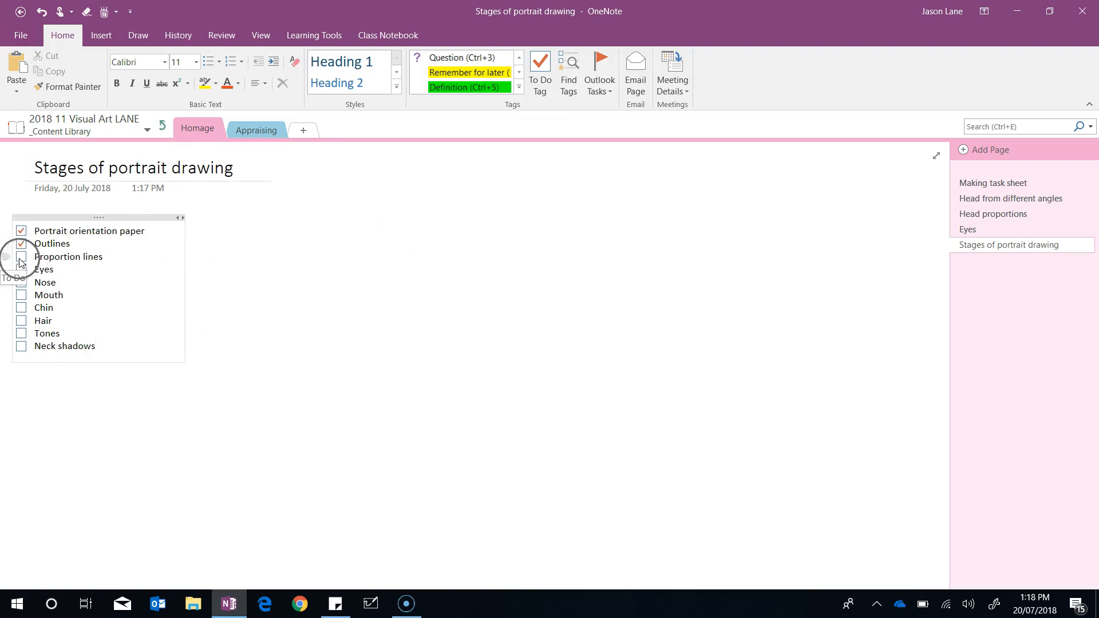
click(22, 270)
click(21, 283)
click(22, 295)
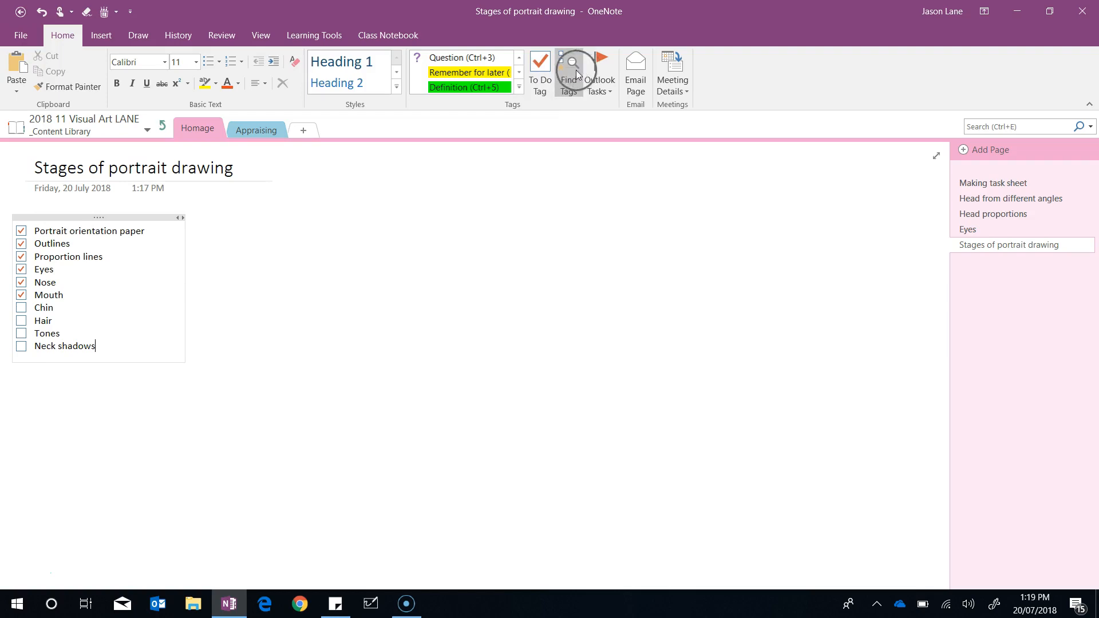
Find all tags, show only unchecked items, and look through the To Do results across all notebooks
click(568, 83)
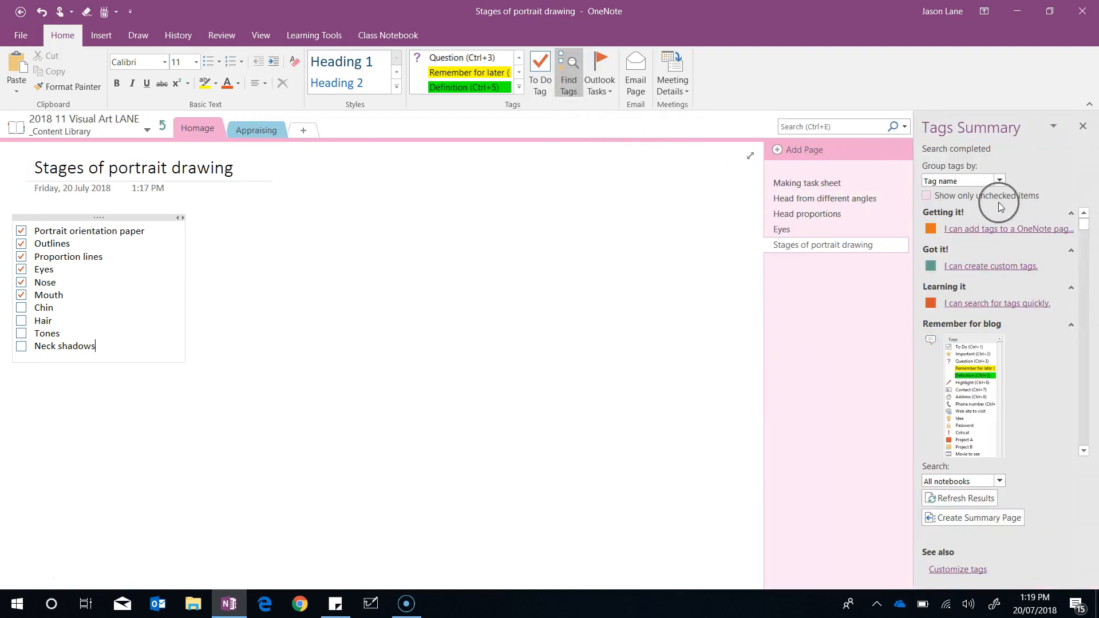
click(984, 196)
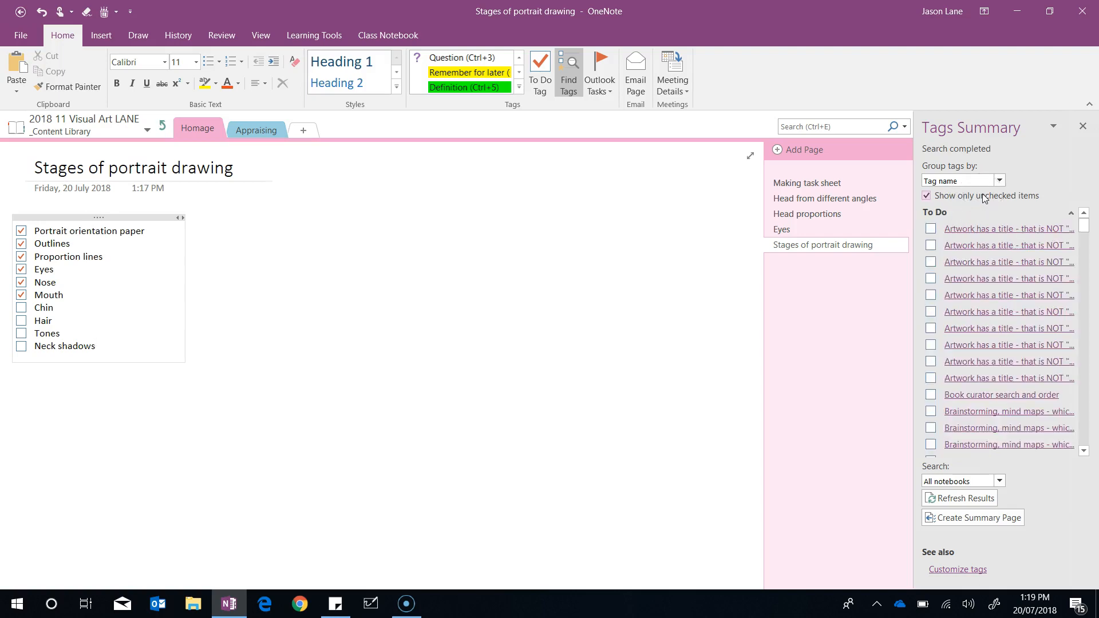
scroll(1010, 430, down, 3)
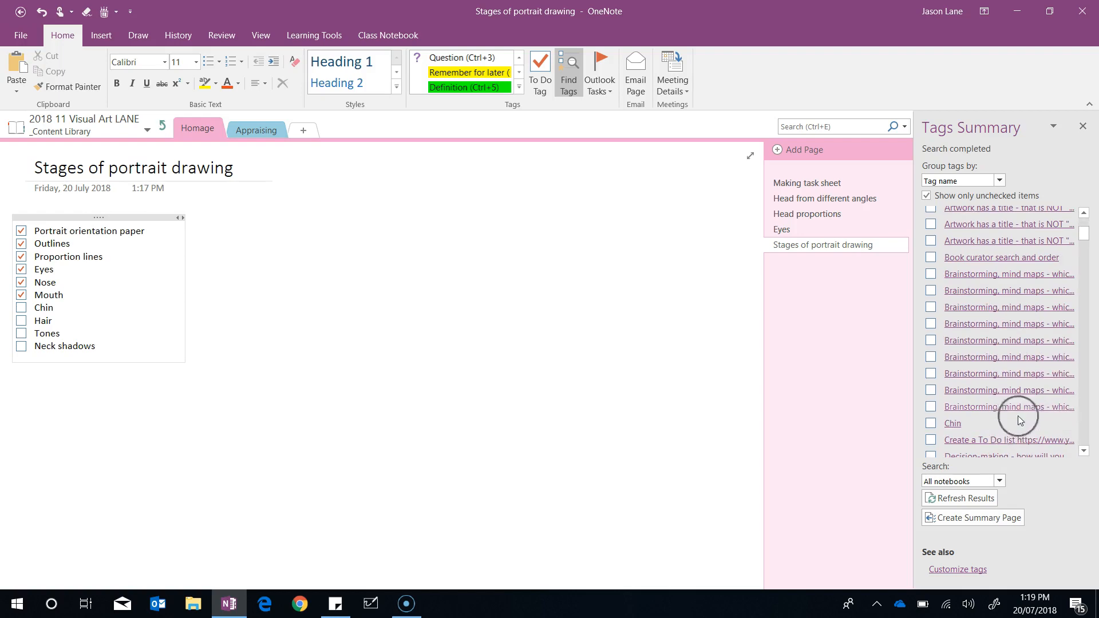
mouse_move(1088, 233)
mouse_down()
mouse_move(1088, 248)
mouse_move(1083, 238)
mouse_up()
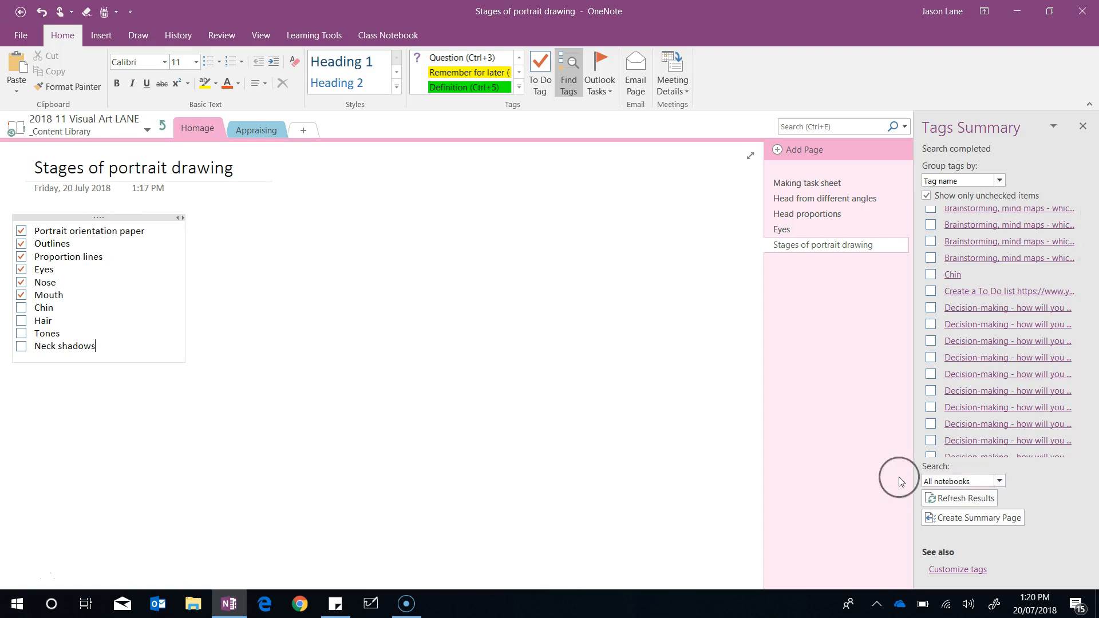
Narrow the tag search to This section, and further to This page group
click(971, 483)
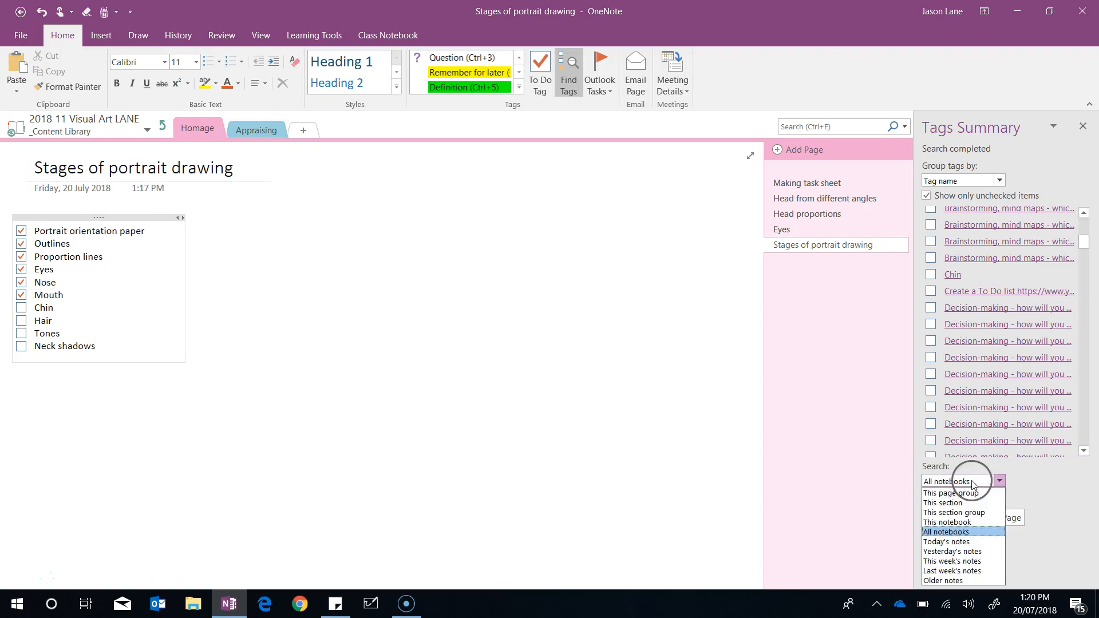
click(950, 503)
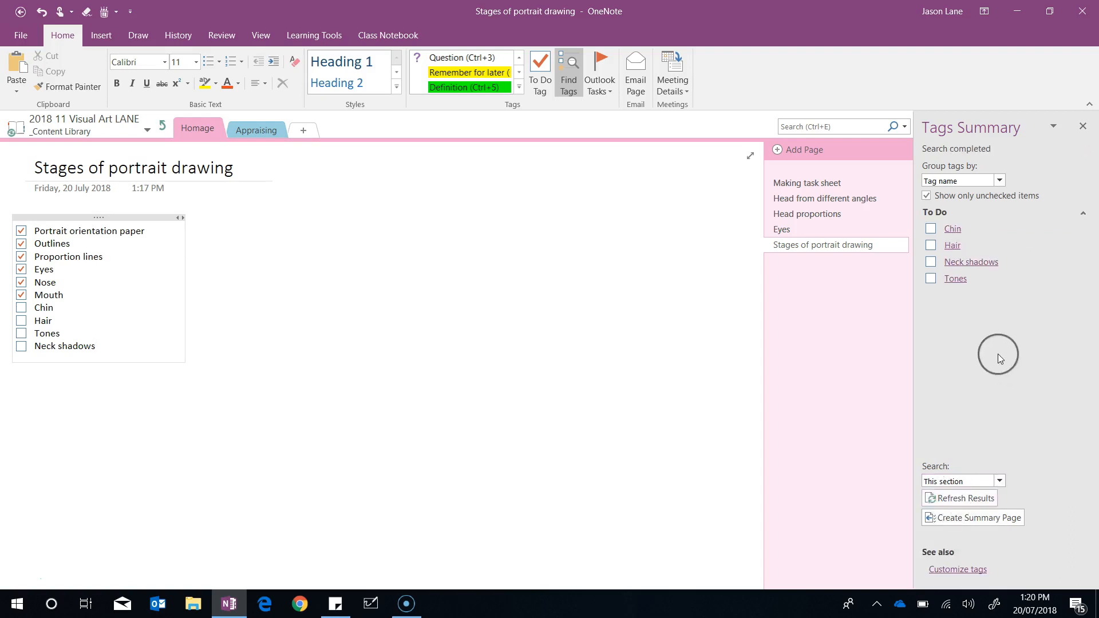
click(976, 484)
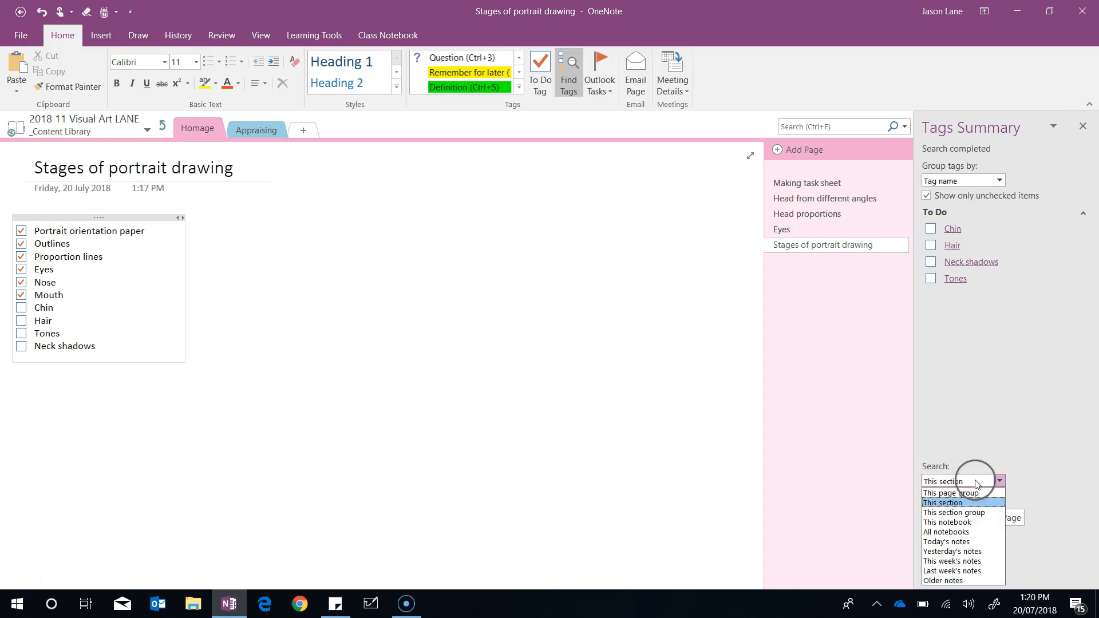
click(972, 497)
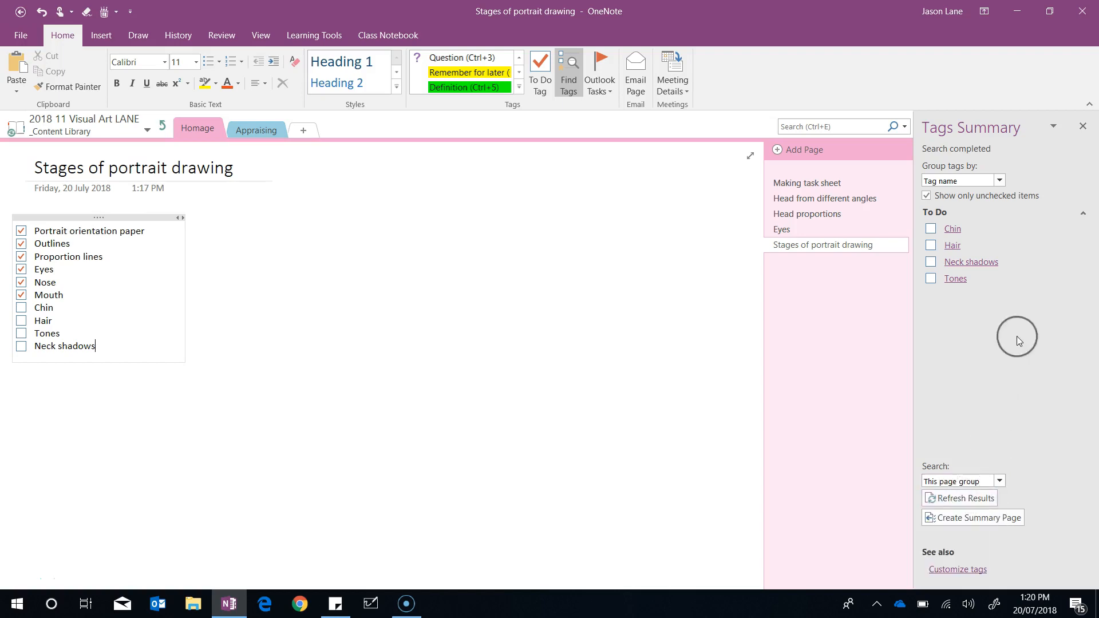